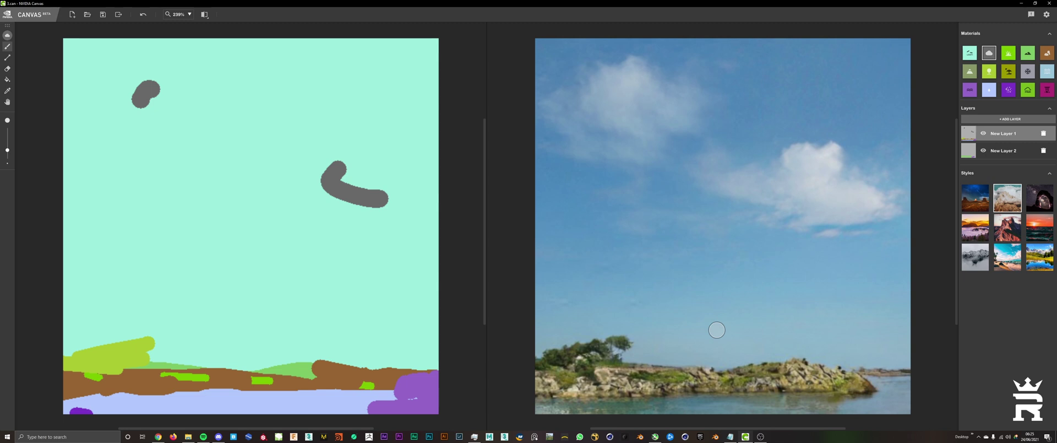
Step: Start a new all-sky painting, then paint a test cloud stroke and undo it
{"action": "left_click", "coordinate": [72, 15]}
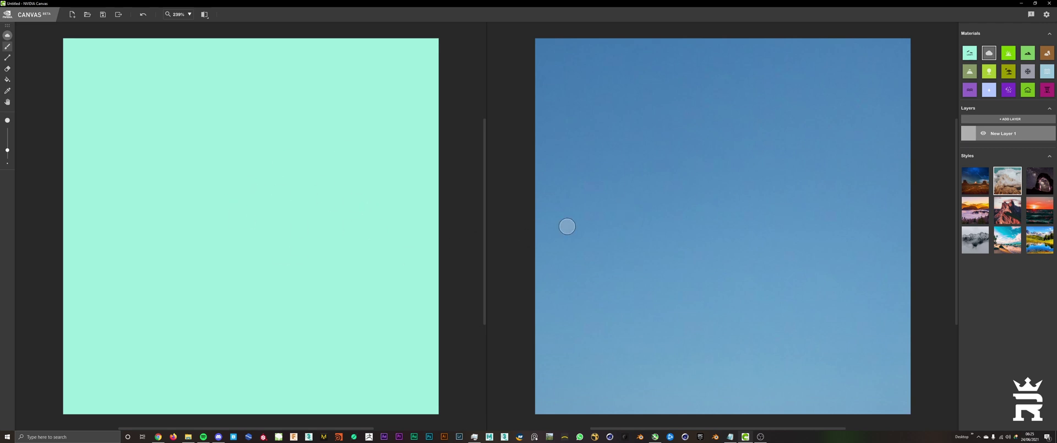
{"action": "mouse_move", "coordinate": [144, 199]}
{"action": "left_mouse_down"}
{"action": "mouse_move", "coordinate": [278, 179]}
{"action": "mouse_move", "coordinate": [284, 348]}
{"action": "left_mouse_up"}
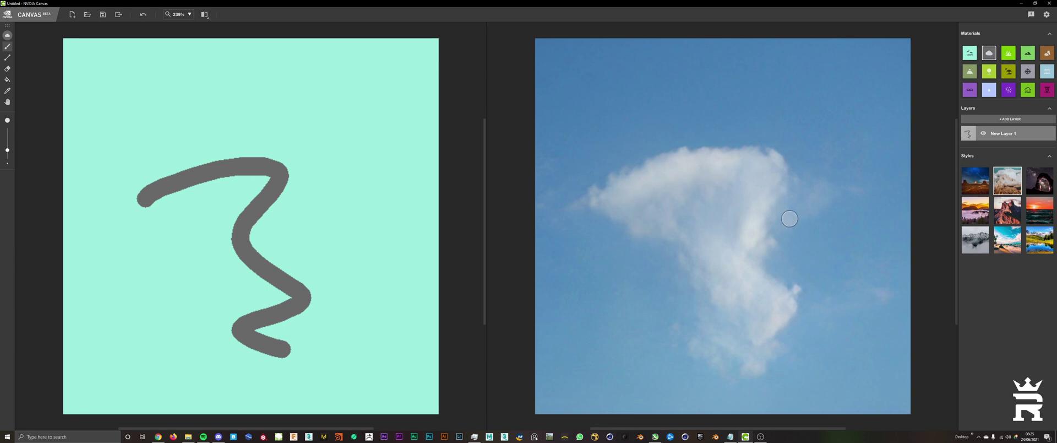
{"action": "key", "text": "ctrl+z"}
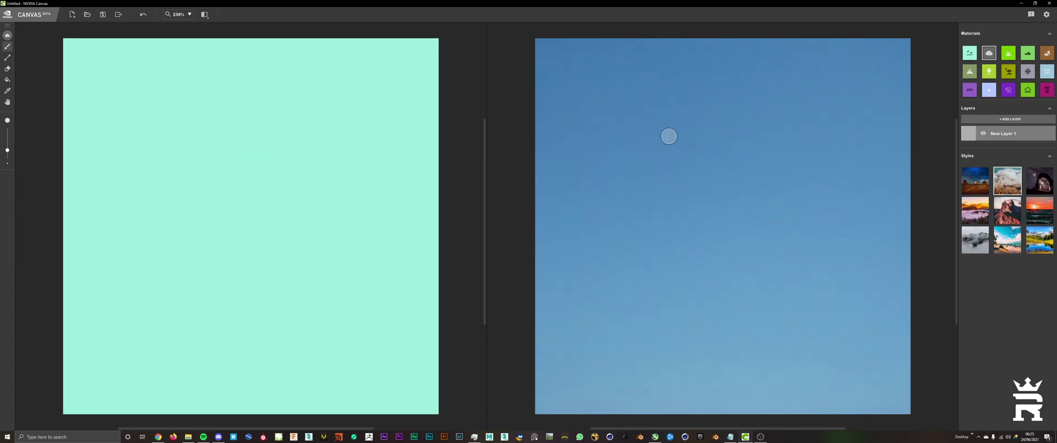
{"action": "left_click", "coordinate": [1008, 54]}
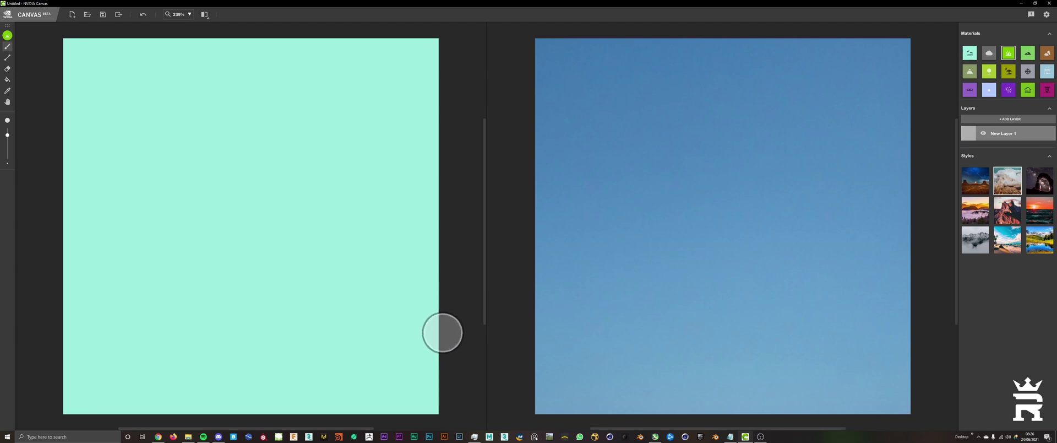
Step: Paint grass across the lower canvas and erase the hill on the right
{"action": "mouse_move", "coordinate": [441, 329]}
{"action": "left_mouse_down"}
{"action": "mouse_move", "coordinate": [396, 330]}
{"action": "mouse_move", "coordinate": [335, 367]}
{"action": "mouse_move", "coordinate": [221, 377]}
{"action": "mouse_move", "coordinate": [95, 367]}
{"action": "mouse_move", "coordinate": [86, 356]}
{"action": "mouse_move", "coordinate": [395, 329]}
{"action": "mouse_move", "coordinate": [453, 385]}
{"action": "mouse_move", "coordinate": [409, 395]}
{"action": "mouse_move", "coordinate": [443, 388]}
{"action": "mouse_move", "coordinate": [227, 408]}
{"action": "mouse_move", "coordinate": [41, 386]}
{"action": "mouse_move", "coordinate": [369, 392]}
{"action": "left_mouse_up"}
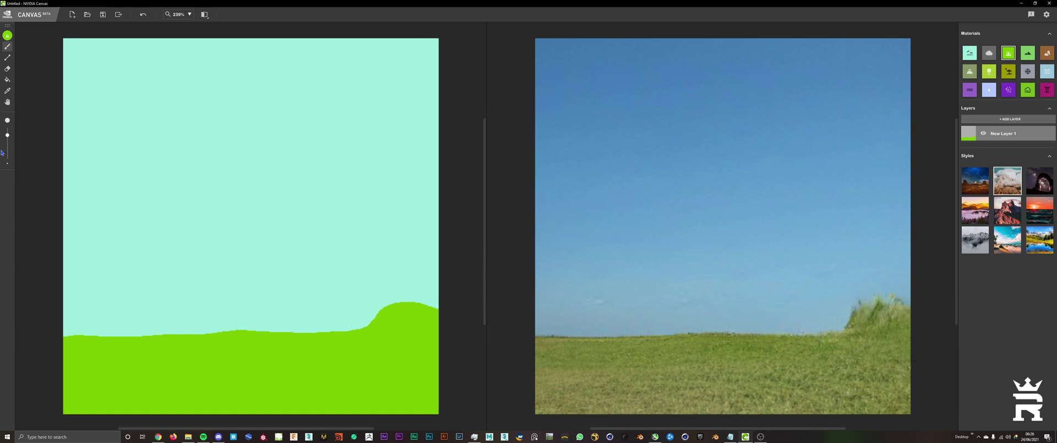
{"action": "left_click", "coordinate": [7, 68]}
{"action": "mouse_move", "coordinate": [410, 304]}
{"action": "left_mouse_down"}
{"action": "mouse_move", "coordinate": [386, 309]}
{"action": "mouse_move", "coordinate": [464, 298]}
{"action": "mouse_move", "coordinate": [470, 274]}
{"action": "left_mouse_up"}
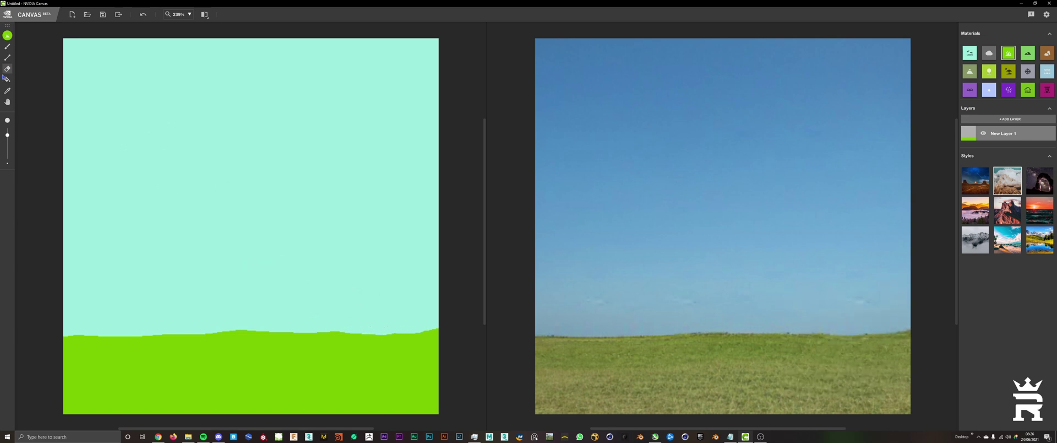
{"action": "left_click", "coordinate": [8, 47]}
Step: Paint several Stone blobs at the lower right, then undo the last two
{"action": "left_click", "coordinate": [1047, 59]}
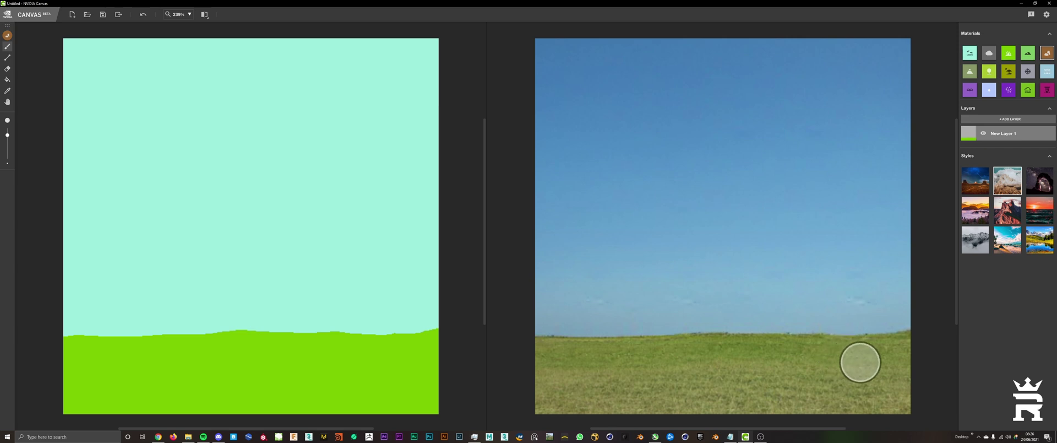
{"action": "left_click_drag", "start_coordinate": [857, 370], "coordinate": [859, 352]}
{"action": "left_click_drag", "start_coordinate": [884, 385], "coordinate": [908, 352]}
{"action": "left_click_drag", "start_coordinate": [860, 390], "coordinate": [840, 392]}
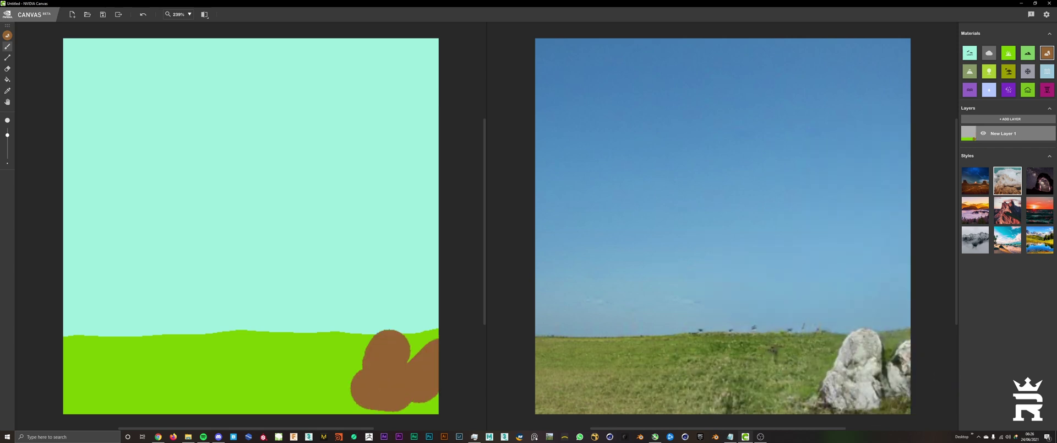
{"action": "left_click", "coordinate": [813, 356]}
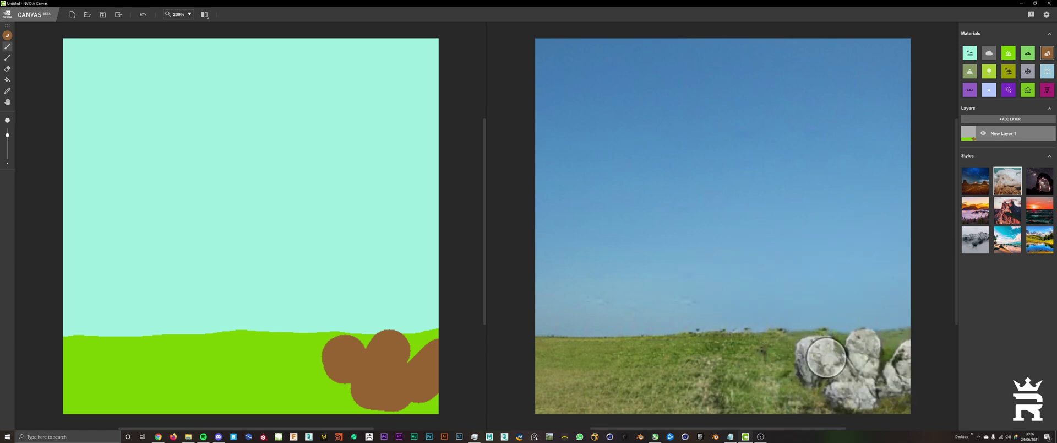
{"action": "key", "text": "ctrl+z"}
{"action": "key", "text": "ctrl+z"}
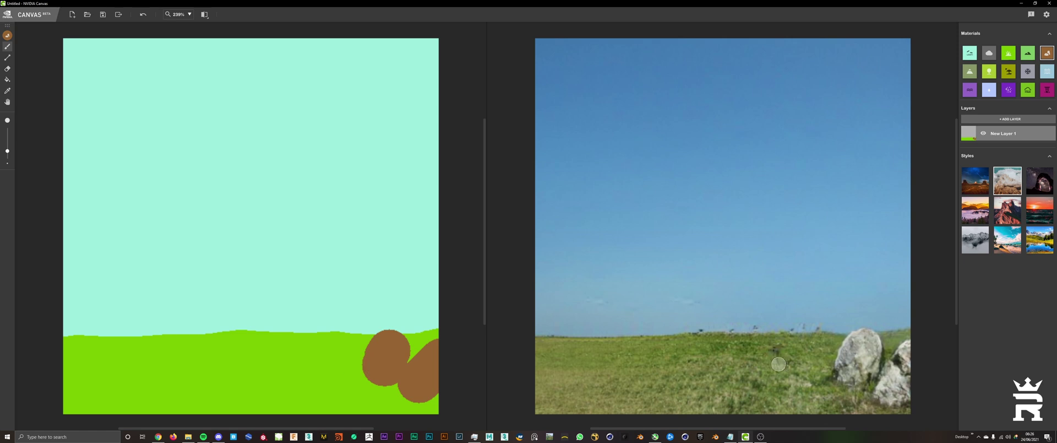
Step: Extend the rock cluster downward and leftward along the bottom edge
{"action": "mouse_move", "coordinate": [823, 362]}
{"action": "left_mouse_down"}
{"action": "mouse_move", "coordinate": [882, 408]}
{"action": "mouse_move", "coordinate": [778, 428]}
{"action": "left_mouse_up"}
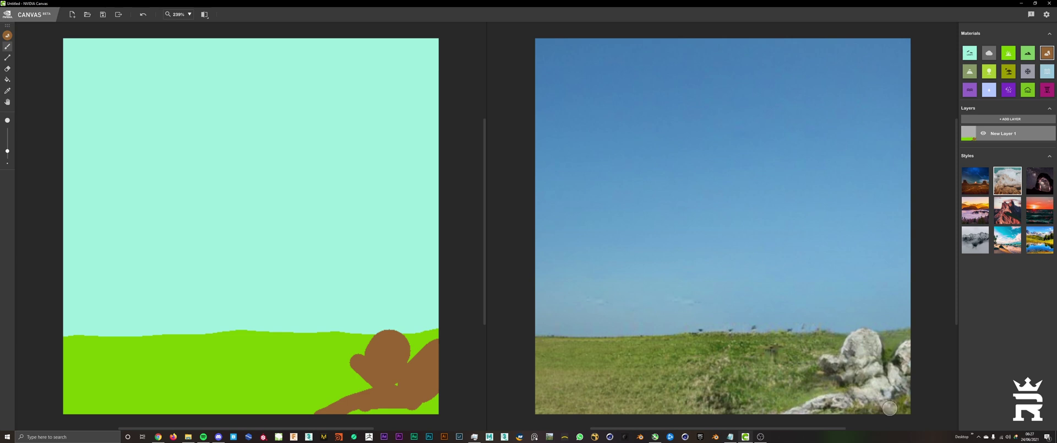
{"action": "left_click_drag", "start_coordinate": [889, 408], "coordinate": [810, 392]}
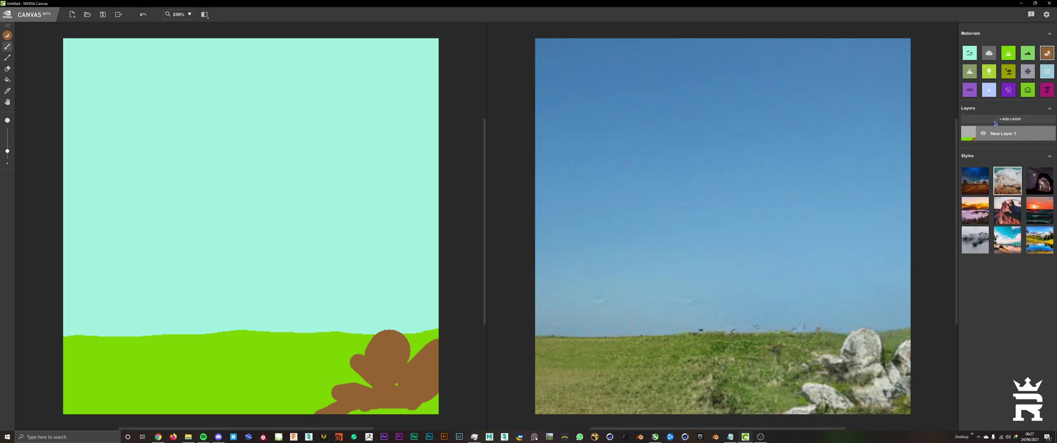
{"action": "left_click", "coordinate": [989, 95]}
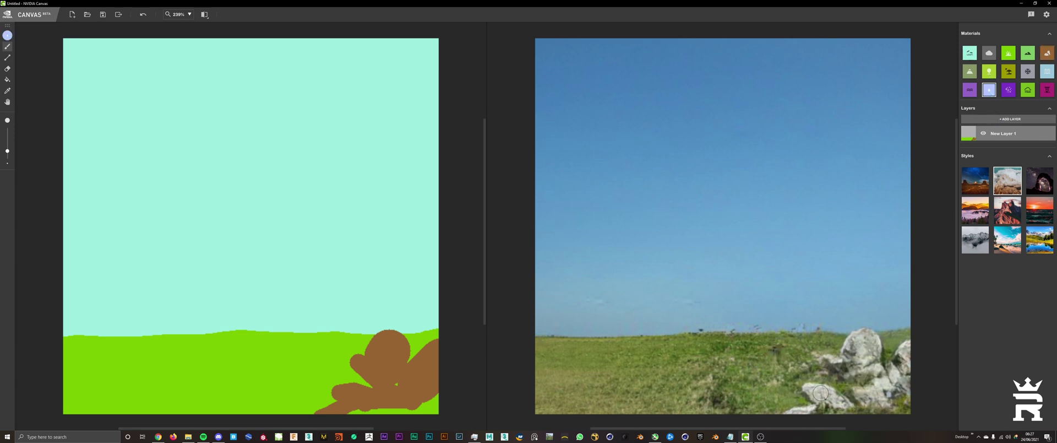
Step: Start a Water stream just left of the rocks, undoing a stray short stroke
{"action": "left_click_drag", "start_coordinate": [784, 388], "coordinate": [818, 370]}
{"action": "mouse_move", "coordinate": [768, 421]}
{"action": "left_mouse_down"}
{"action": "mouse_move", "coordinate": [793, 385]}
{"action": "mouse_move", "coordinate": [842, 382]}
{"action": "left_mouse_up"}
{"action": "key", "text": "ctrl+z"}
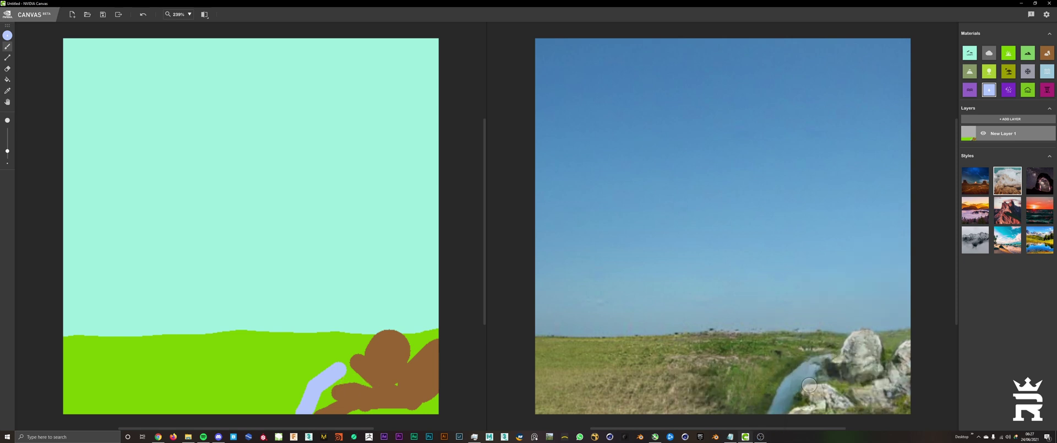
Step: Widen the stream diagonally to the lower left, discarding a stroke through the rocks
{"action": "left_click_drag", "start_coordinate": [802, 364], "coordinate": [742, 406]}
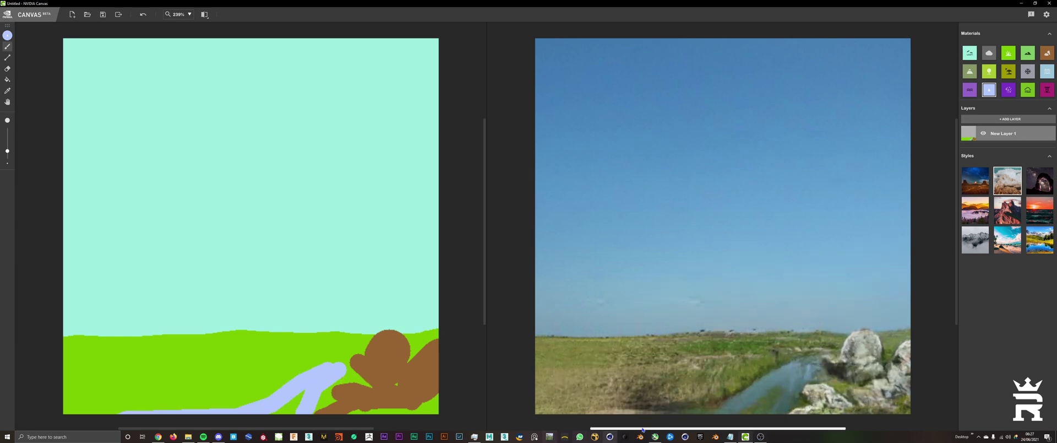
{"action": "mouse_move", "coordinate": [775, 378]}
{"action": "left_mouse_down"}
{"action": "mouse_move", "coordinate": [741, 376]}
{"action": "mouse_move", "coordinate": [584, 417]}
{"action": "left_mouse_up"}
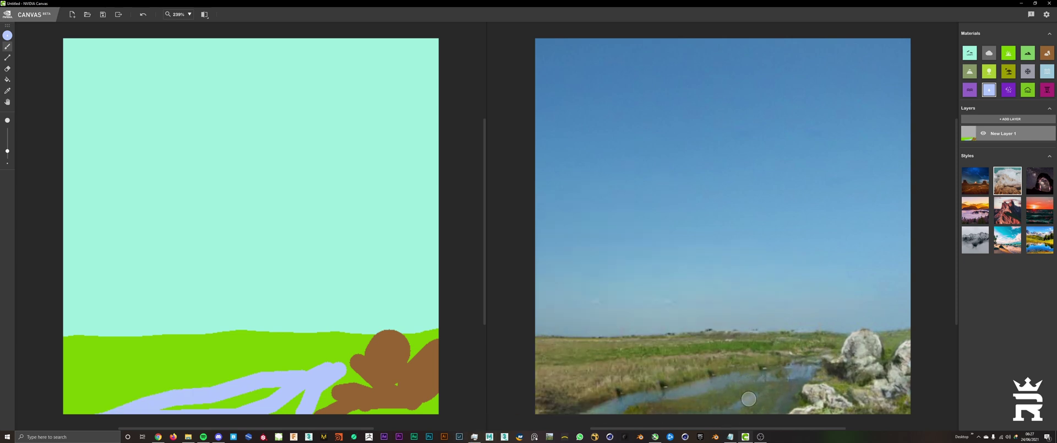
{"action": "left_click_drag", "start_coordinate": [681, 409], "coordinate": [789, 364]}
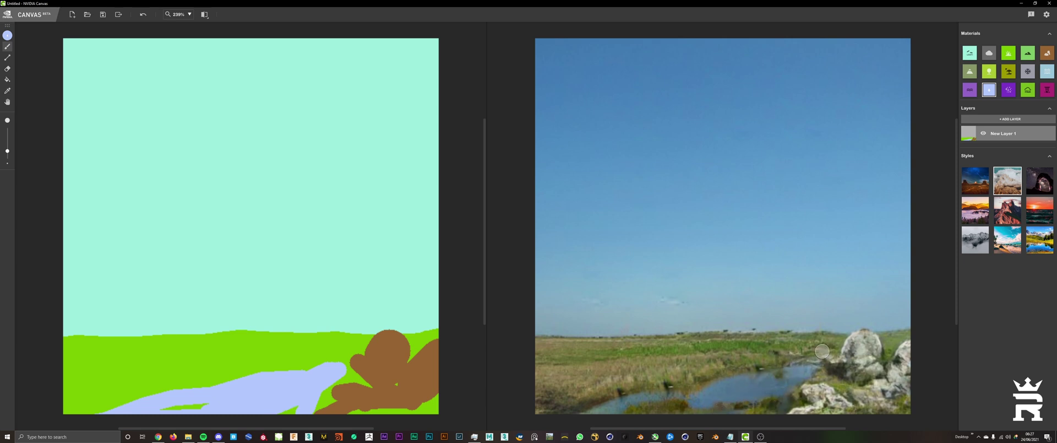
{"action": "left_click_drag", "start_coordinate": [802, 366], "coordinate": [853, 325]}
{"action": "key", "text": "ctrl+z"}
{"action": "left_click", "coordinate": [1009, 93]}
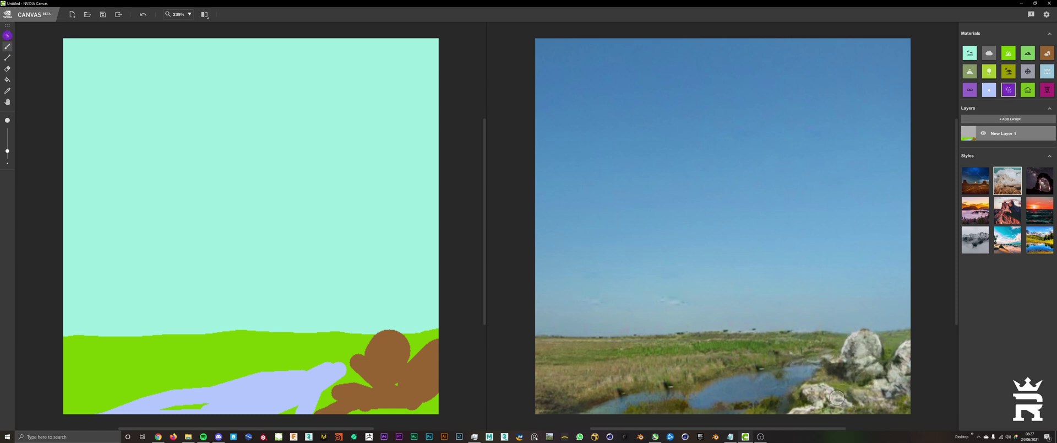
Step: Try purple material strokes near the rocks and along the river, undoing each
{"action": "left_click", "coordinate": [825, 373]}
{"action": "key", "text": "ctrl+z"}
{"action": "left_click_drag", "start_coordinate": [309, 360], "coordinate": [88, 413]}
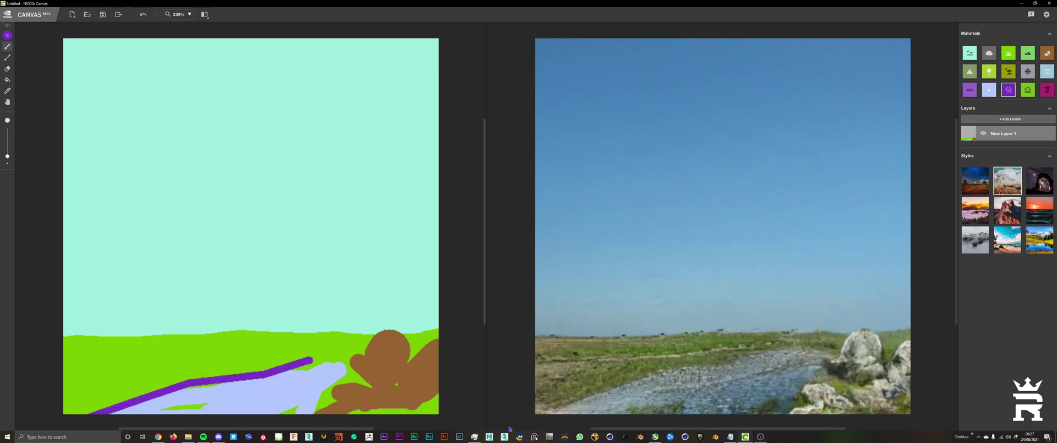
{"action": "key", "text": "ctrl+z"}
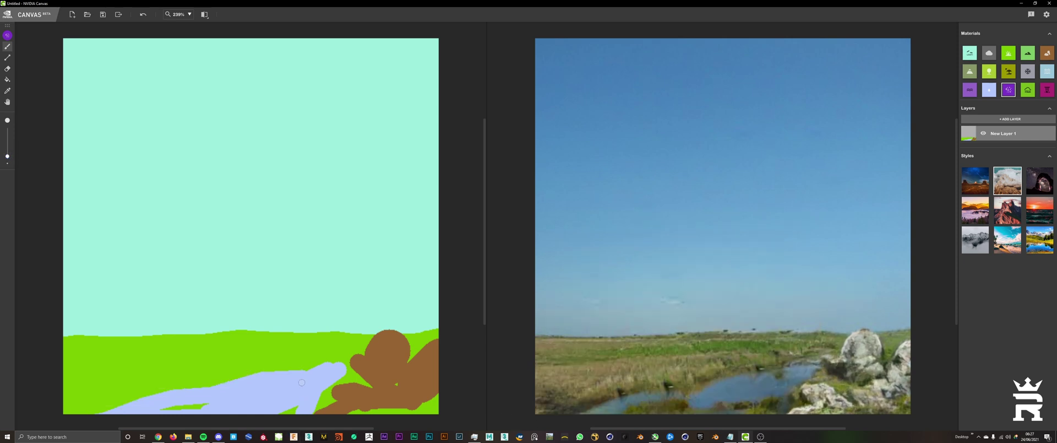
{"action": "left_click_drag", "start_coordinate": [303, 368], "coordinate": [69, 410]}
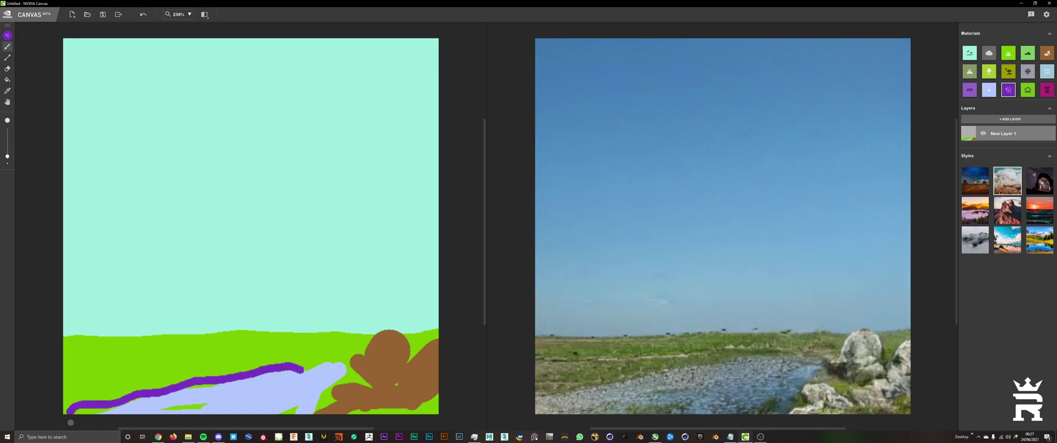
{"action": "key", "text": "ctrl+z"}
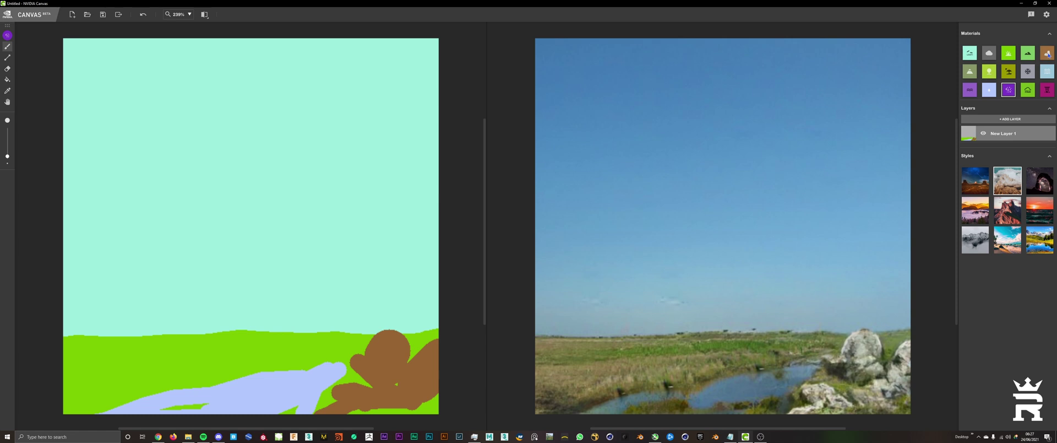
Step: Test small rock strokes and dots beside the water on the lower-left grass, undoing them
{"action": "left_click", "coordinate": [1046, 53]}
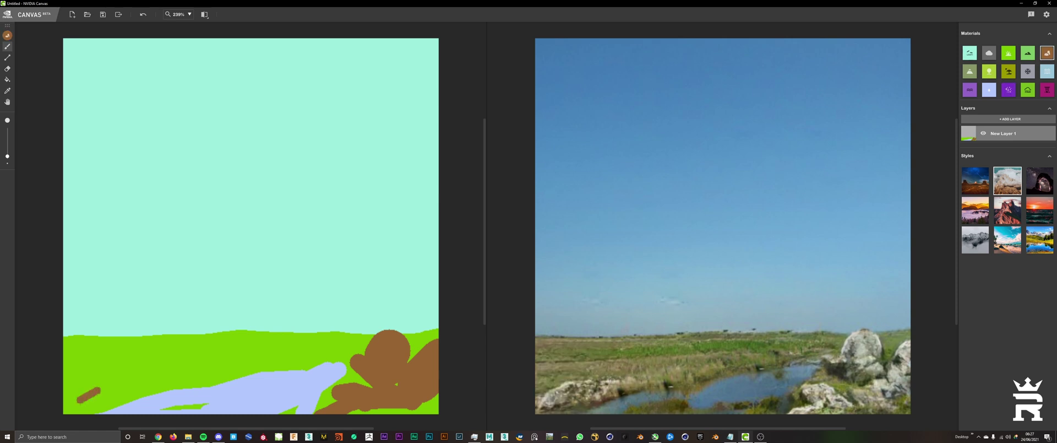
{"action": "left_click_drag", "start_coordinate": [178, 372], "coordinate": [263, 360]}
{"action": "key", "text": "ctrl+z"}
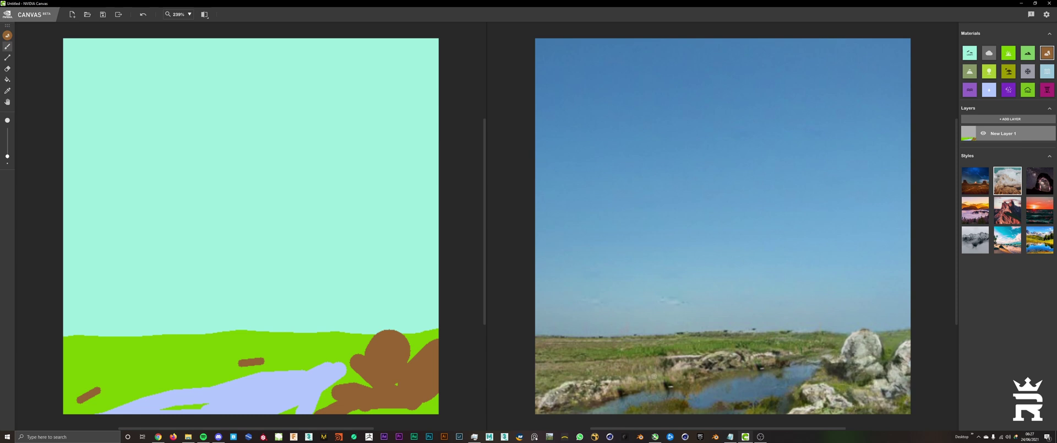
{"action": "key", "text": "ctrl+z"}
{"action": "left_click_drag", "start_coordinate": [206, 368], "coordinate": [198, 373]}
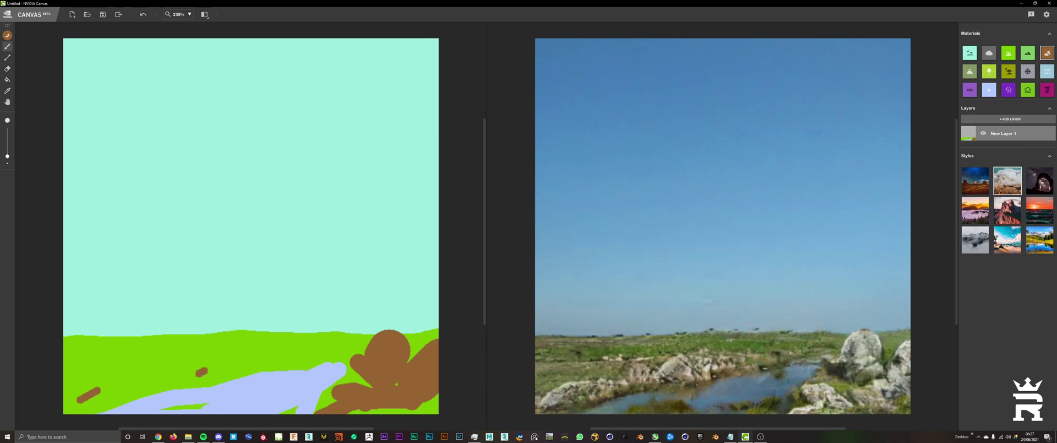
{"action": "key", "text": "ctrl+z"}
{"action": "left_click", "coordinate": [210, 370]}
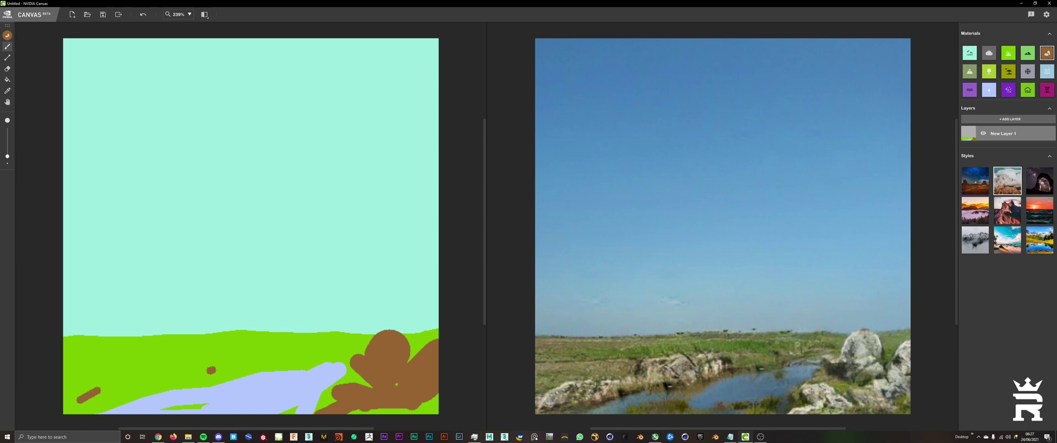
{"action": "key", "text": "ctrl+z"}
Step: Dab a small rock blob on the far grass near the horizon
{"action": "left_click_drag", "start_coordinate": [337, 346], "coordinate": [354, 339]}
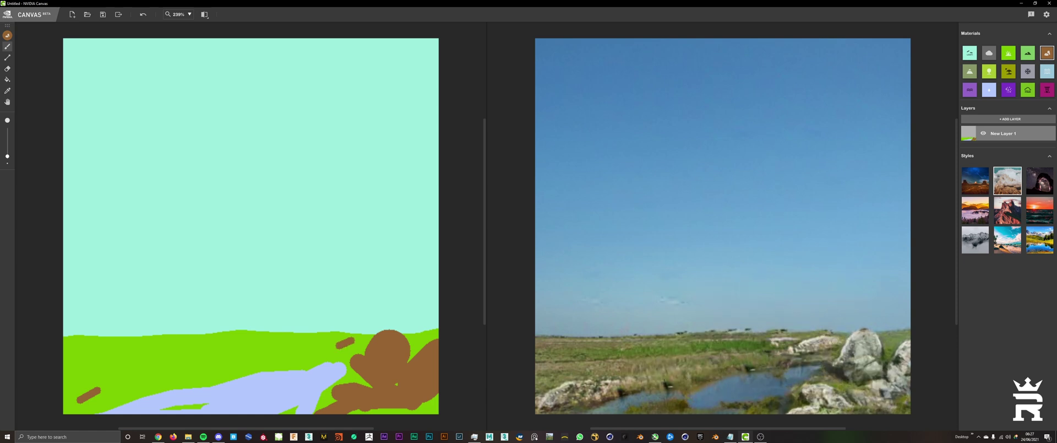
{"action": "key", "text": "ctrl+z"}
{"action": "left_click", "coordinate": [424, 336]}
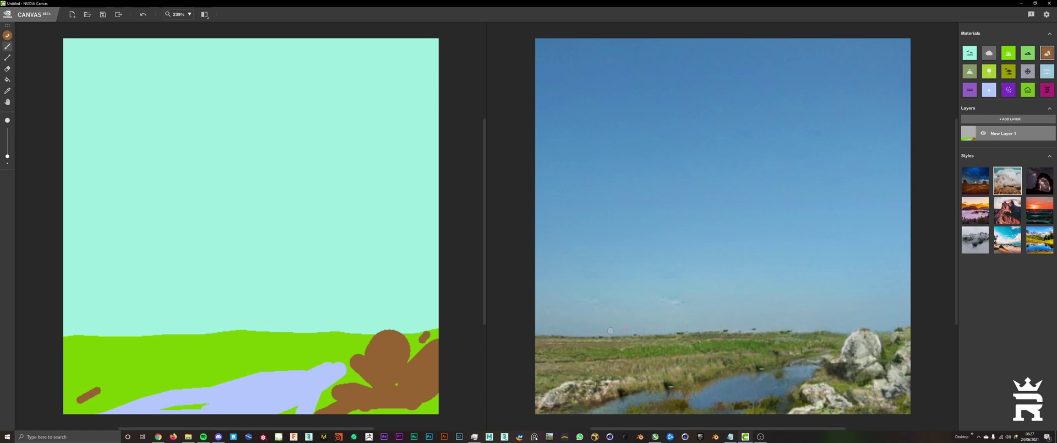
{"action": "left_click", "coordinate": [988, 71]}
Step: Paint a wide tree band at the left horizon after undoing two thinner tree strokes
{"action": "mouse_move", "coordinate": [77, 348]}
{"action": "left_mouse_down"}
{"action": "mouse_move", "coordinate": [138, 330]}
{"action": "mouse_move", "coordinate": [218, 339]}
{"action": "left_mouse_up"}
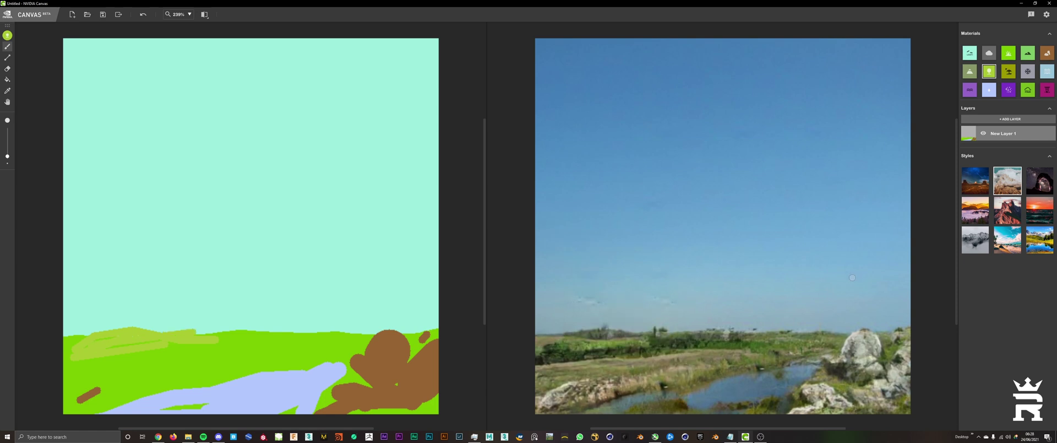
{"action": "key", "text": "ctrl+z"}
{"action": "left_click_drag", "start_coordinate": [551, 344], "coordinate": [766, 310]}
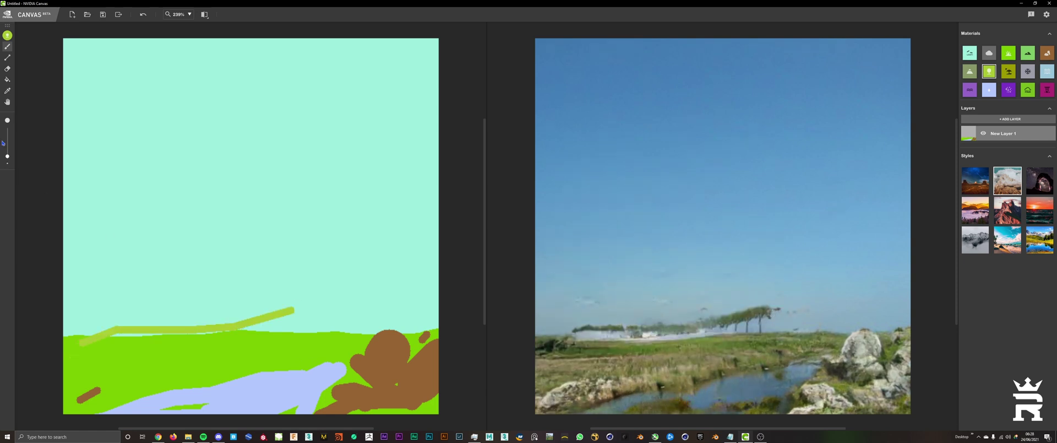
{"action": "key", "text": "ctrl+z"}
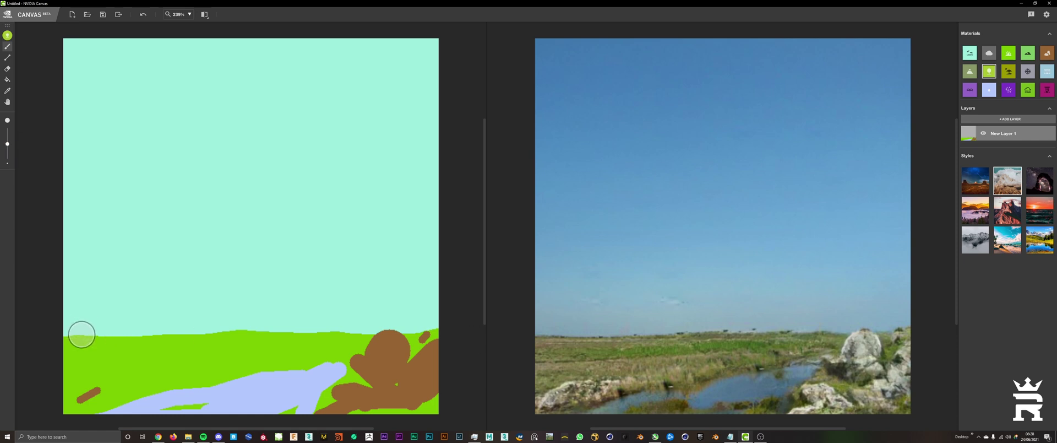
{"action": "mouse_move", "coordinate": [82, 334]}
{"action": "left_mouse_down"}
{"action": "mouse_move", "coordinate": [196, 337]}
{"action": "mouse_move", "coordinate": [302, 322]}
{"action": "mouse_move", "coordinate": [66, 318]}
{"action": "left_mouse_up"}
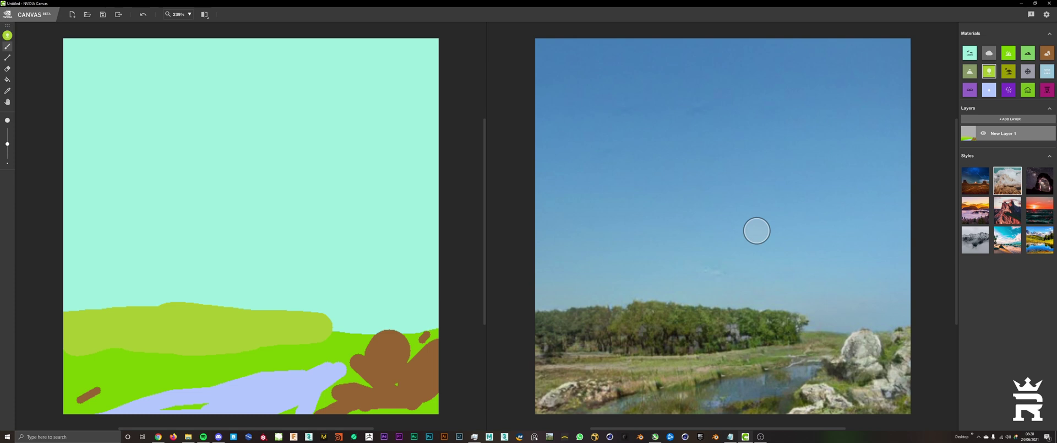
Step: Paint three short clouds in the upper-left, upper-right and lower sky, dropping a long one
{"action": "left_click", "coordinate": [989, 52]}
{"action": "left_click_drag", "start_coordinate": [588, 97], "coordinate": [622, 117]}
{"action": "left_click_drag", "start_coordinate": [748, 189], "coordinate": [839, 211]}
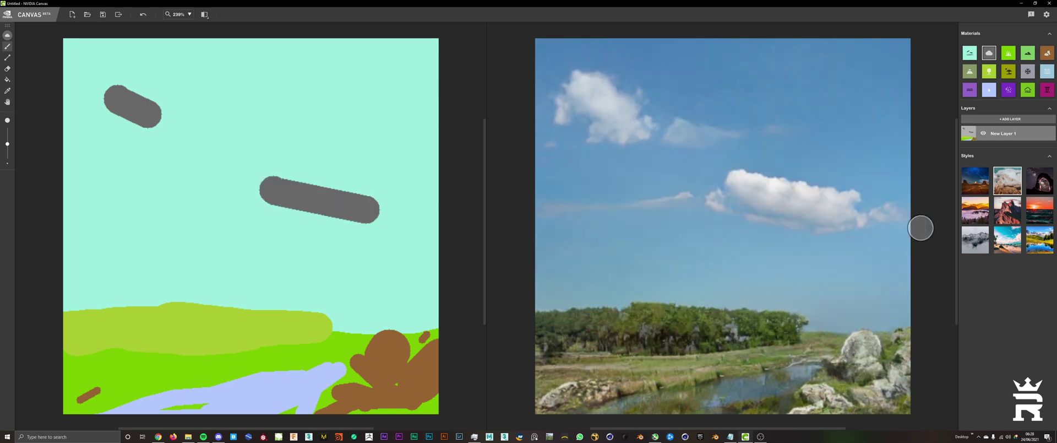
{"action": "key", "text": "ctrl+z"}
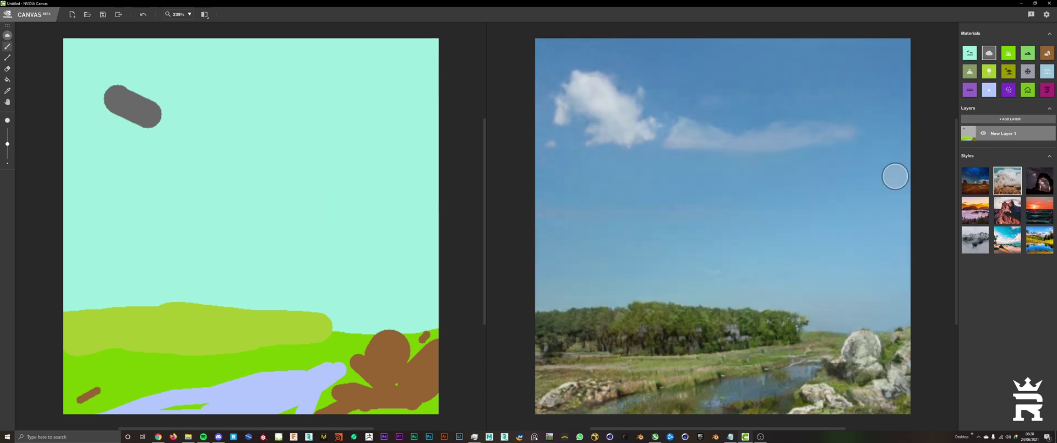
{"action": "left_click_drag", "start_coordinate": [802, 142], "coordinate": [830, 153]}
{"action": "left_click_drag", "start_coordinate": [744, 238], "coordinate": [763, 252]}
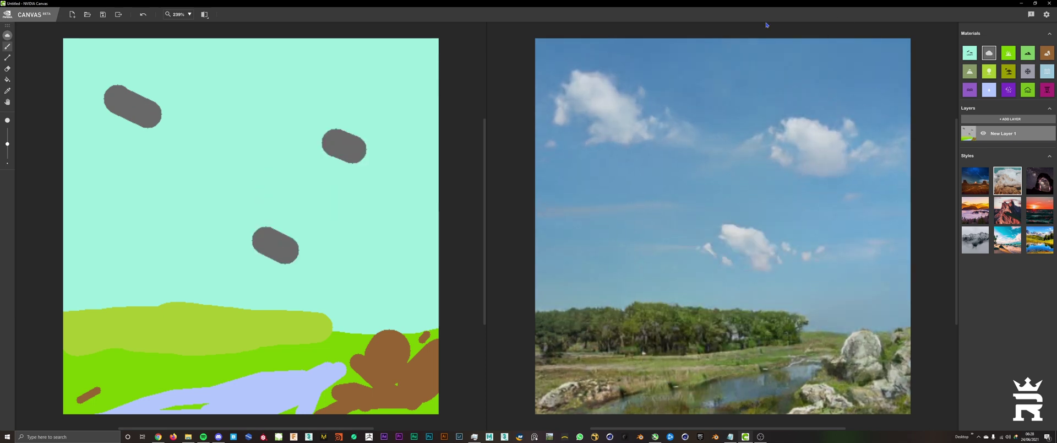